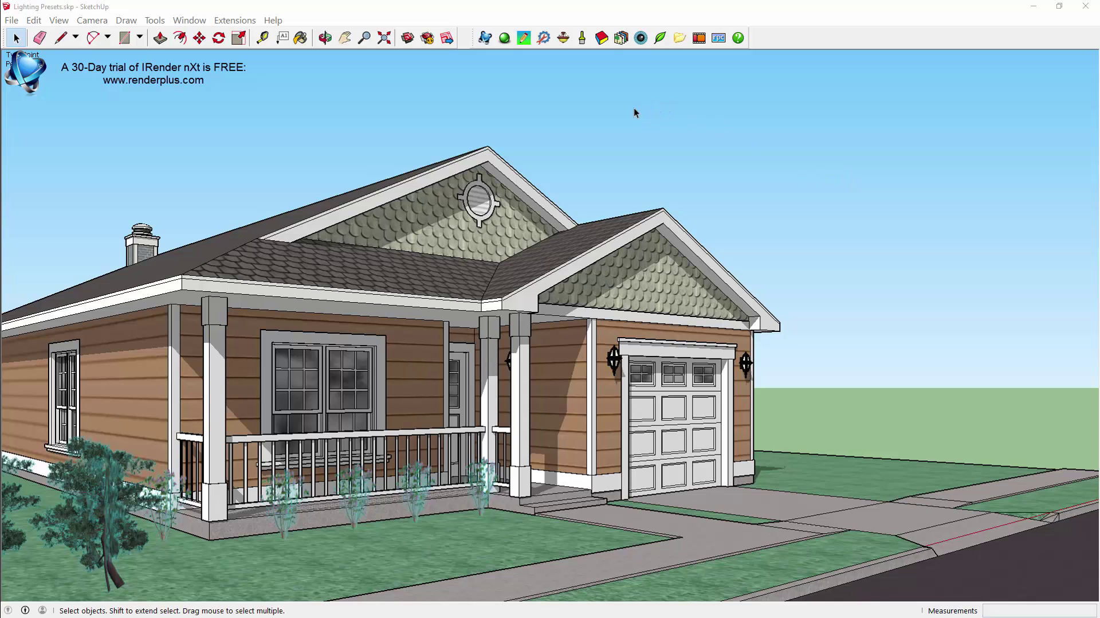
Step: Open the IRender nXt Material Styles manager from its toolbar icon
left_click(602, 38)
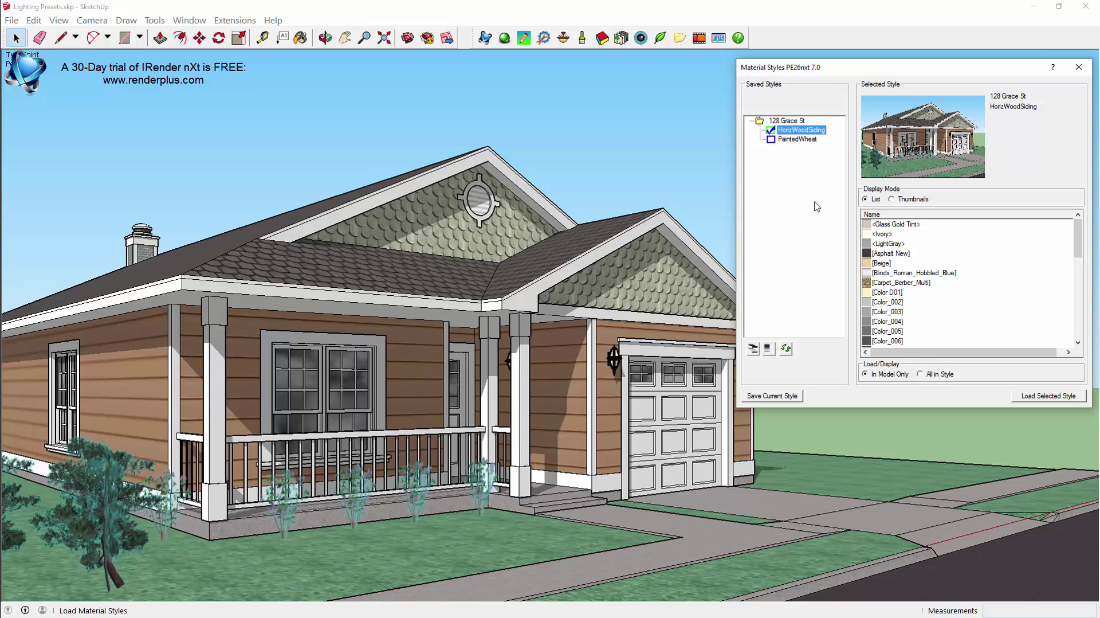
Step: Try the PaintedWheat style, reload HorizWoodSiding, then close the Material Styles manager
left_click(792, 141)
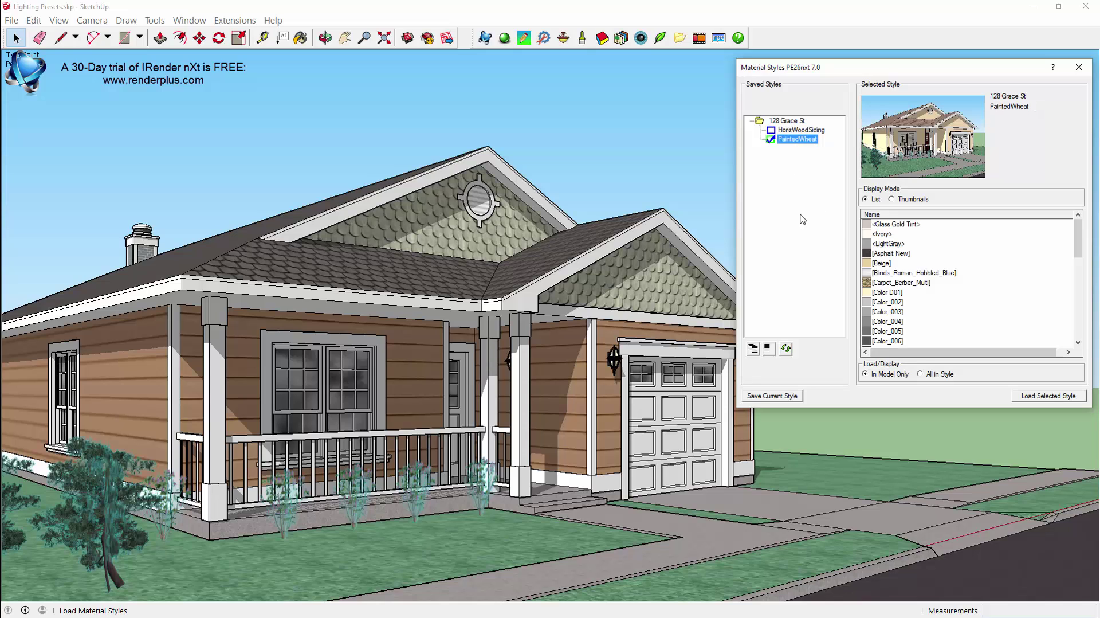
left_click(1027, 399)
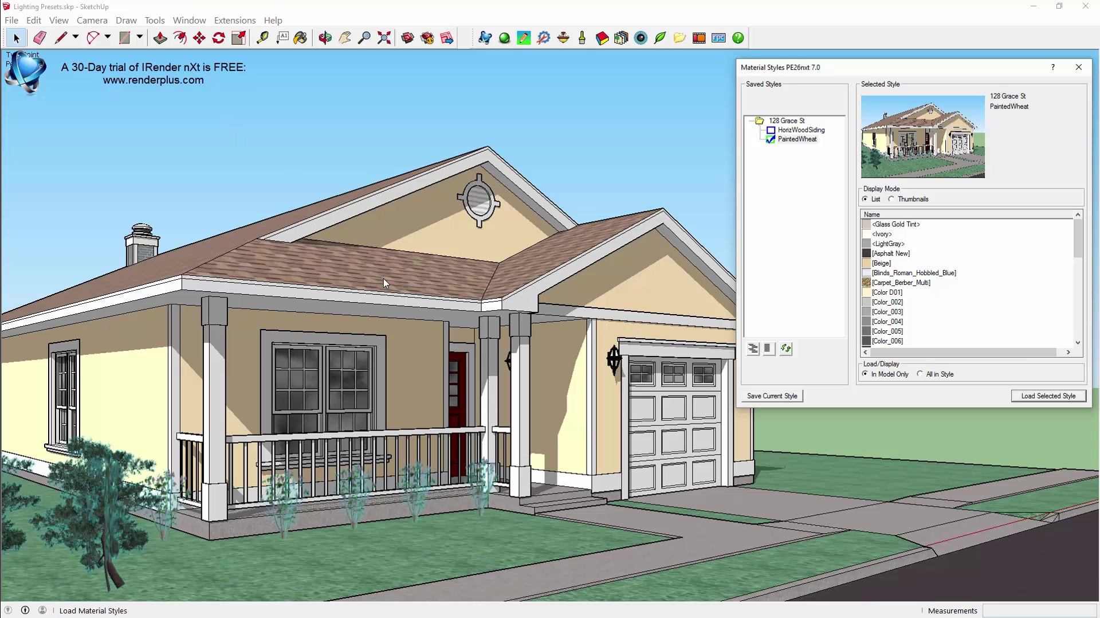
left_click(825, 135)
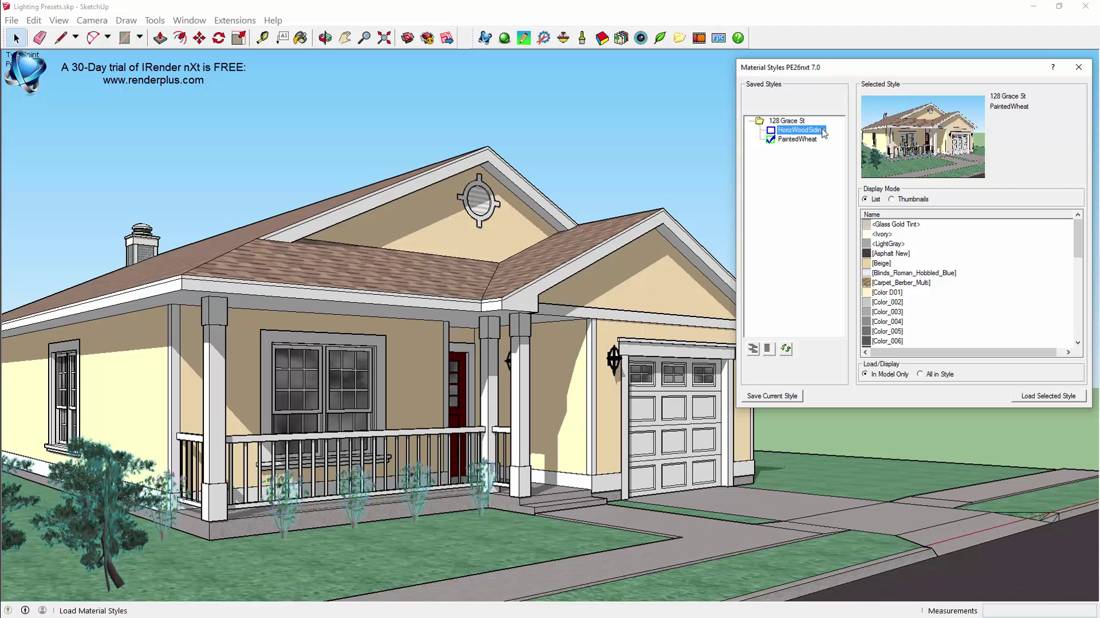
left_click(1034, 401)
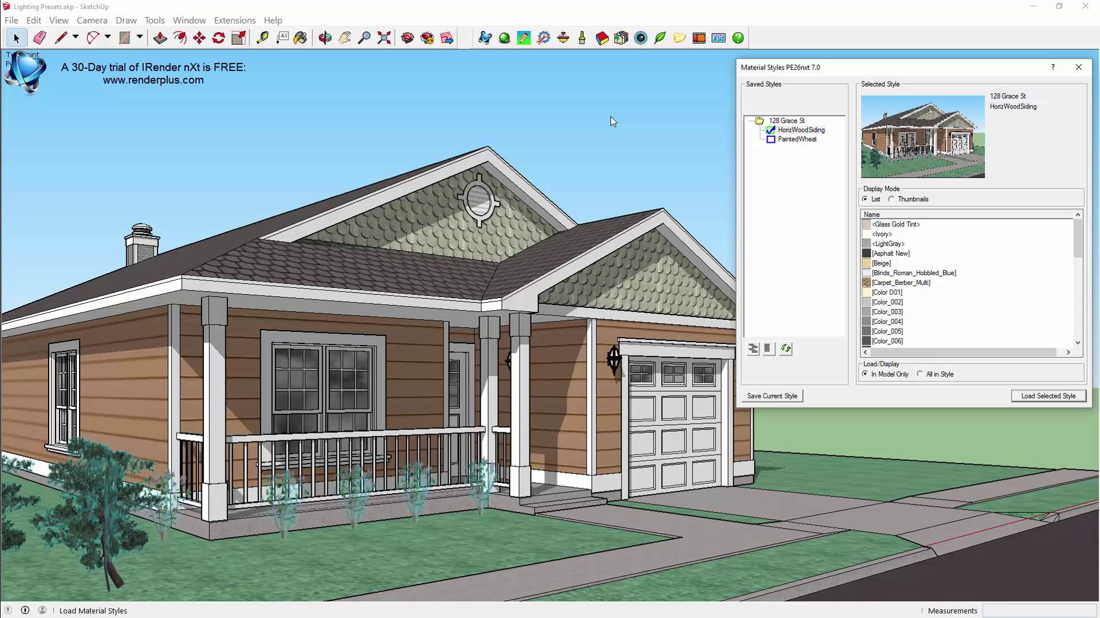
left_click(1080, 70)
Step: Map ExtGableEnds and ExtSiding to Brick Antique 01 in Select and Edit Materials, and apply
left_click(583, 38)
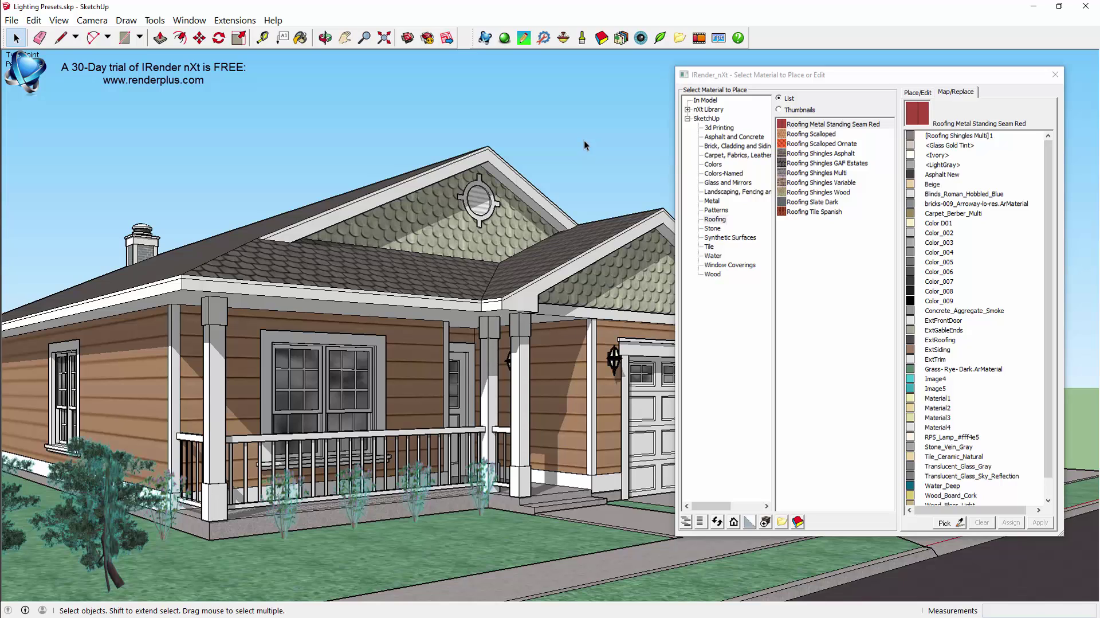
left_click(947, 331)
left_click(947, 331)
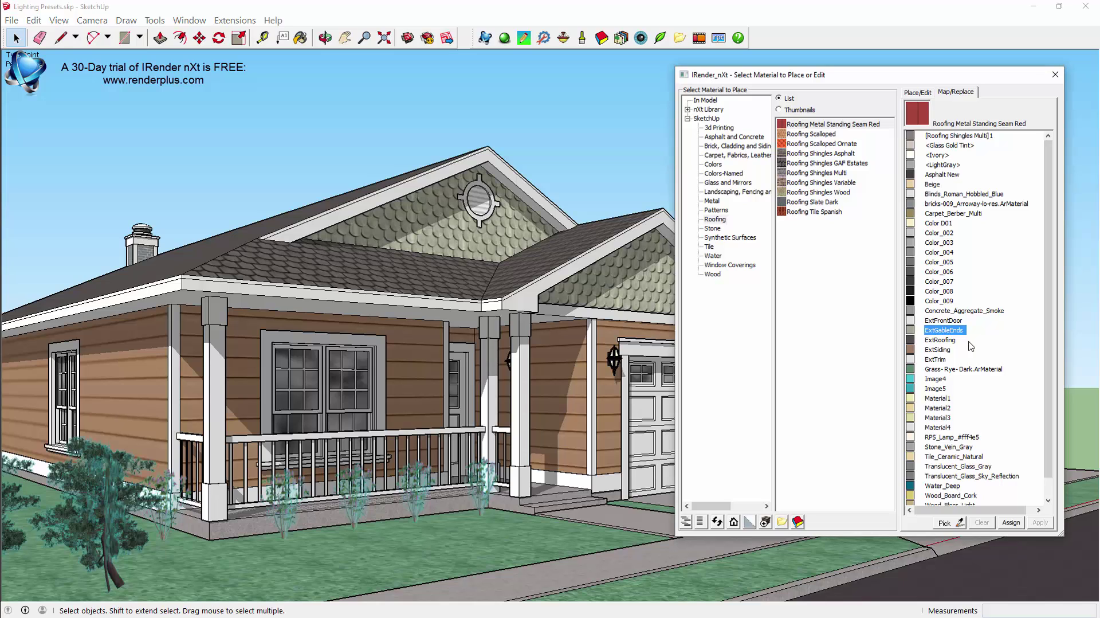
left_click(946, 350, "ctrl")
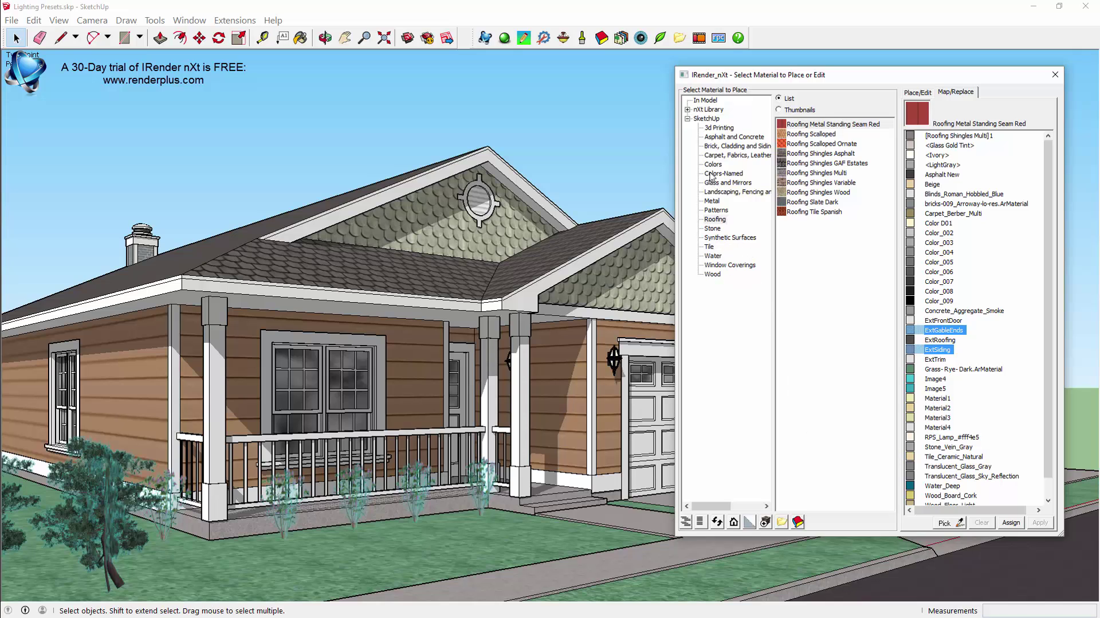
left_click(716, 146)
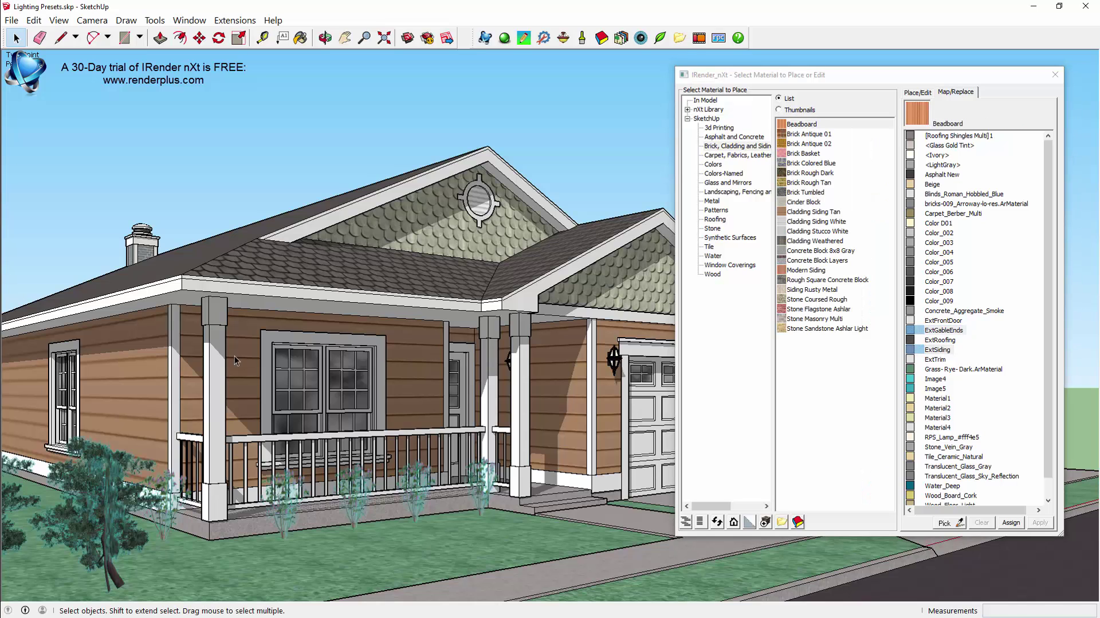
left_click(808, 133)
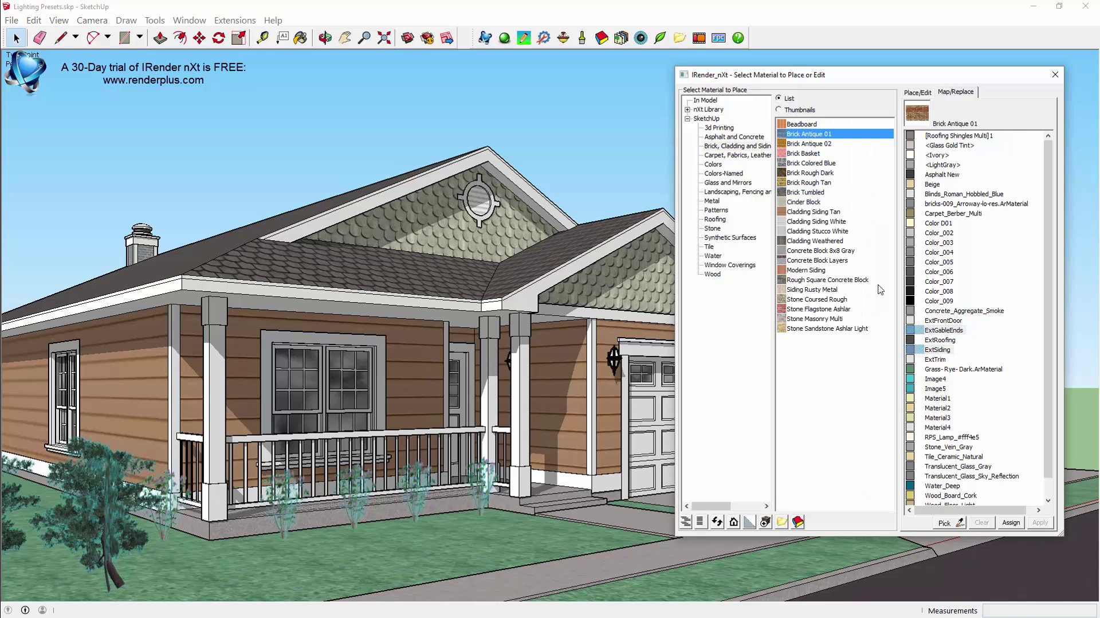
left_click(1012, 522)
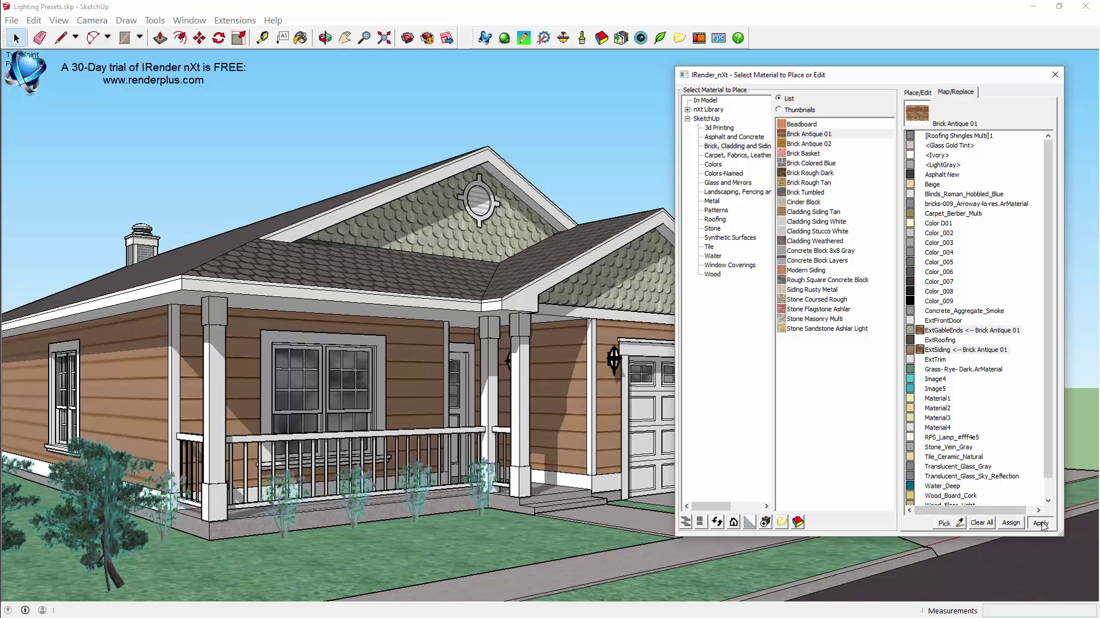
left_click(1040, 522)
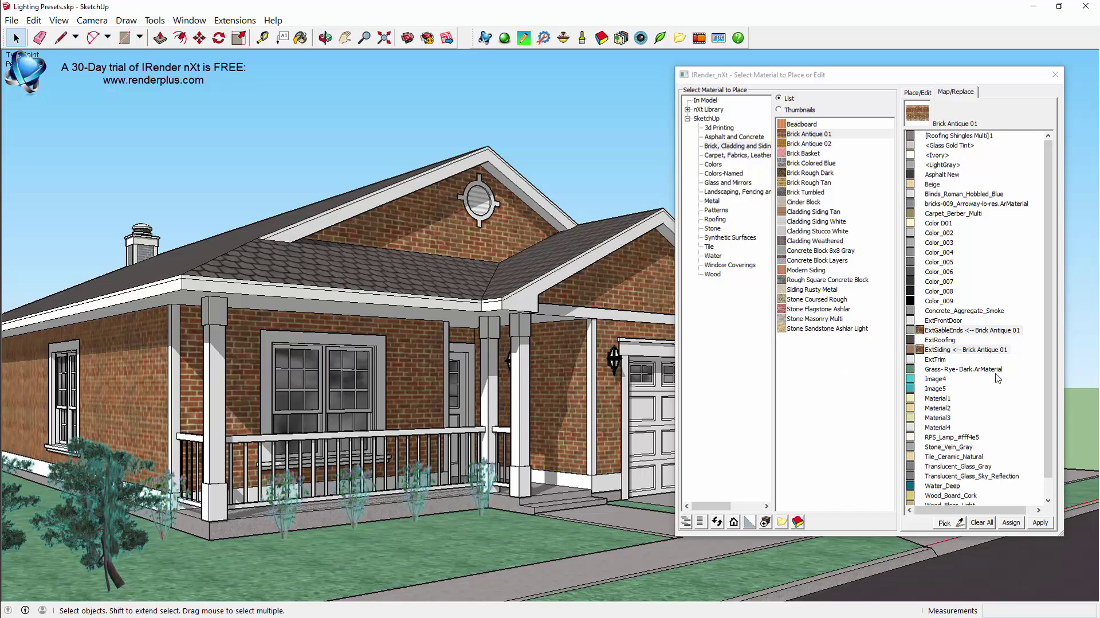
Step: Replace ExtRoofing with Roofing Shingles Asphalt, then reopen the Material Styles manager
left_click(944, 341)
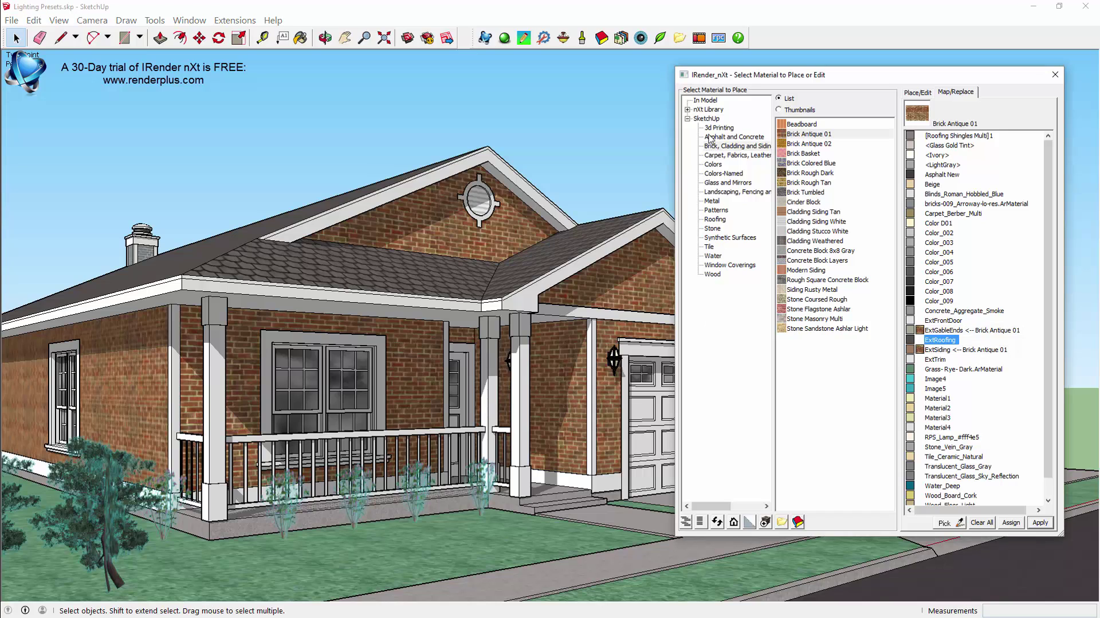
left_click(715, 220)
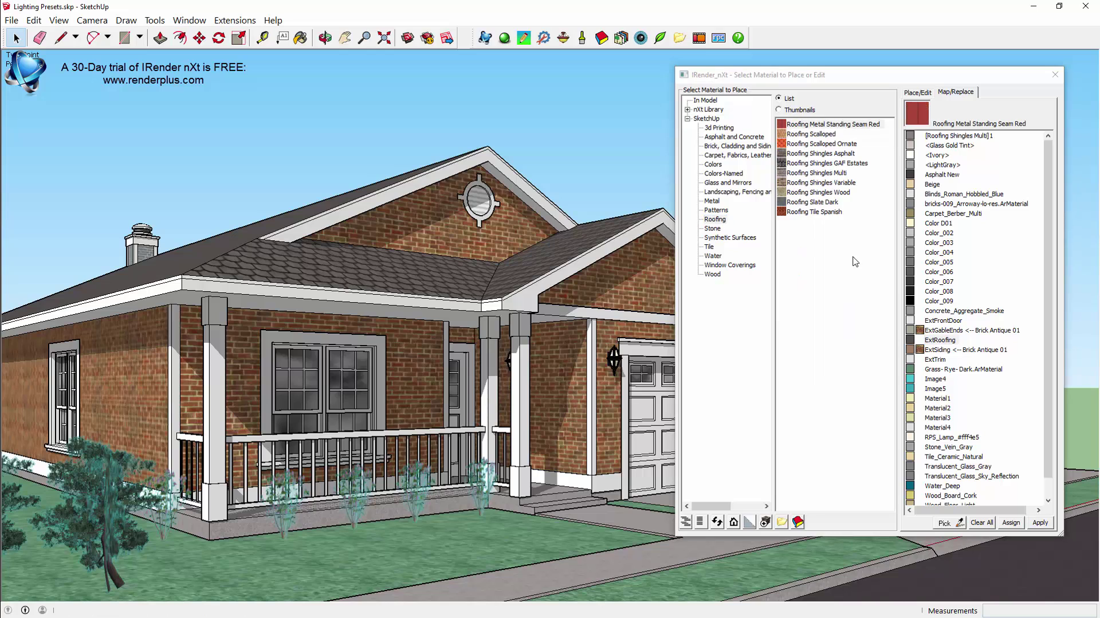
left_click(845, 154)
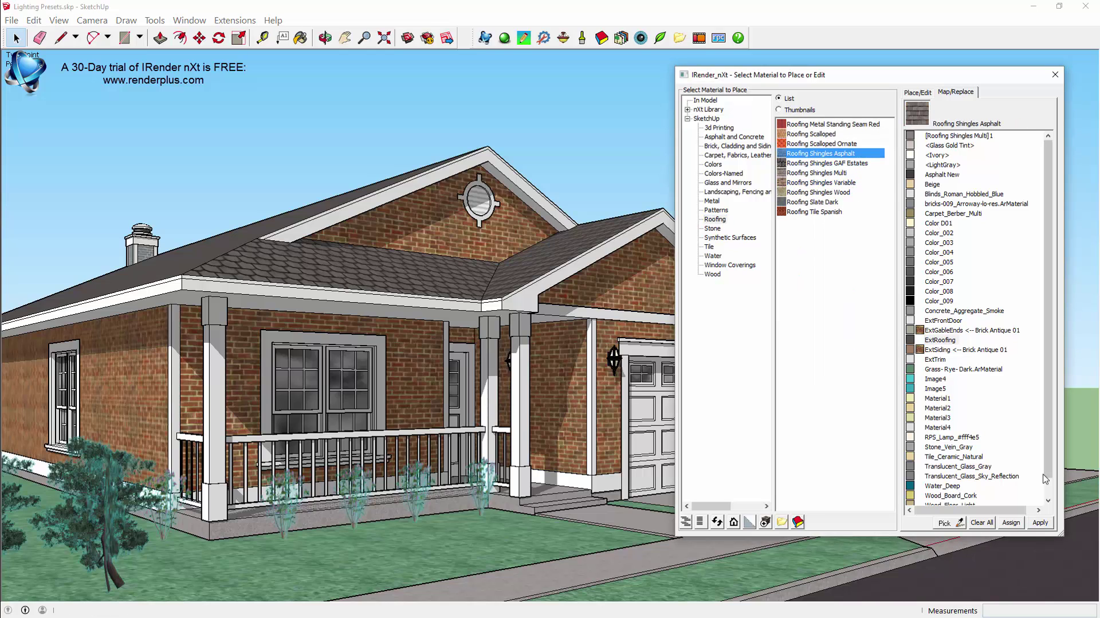
left_click(1012, 522)
left_click(1040, 523)
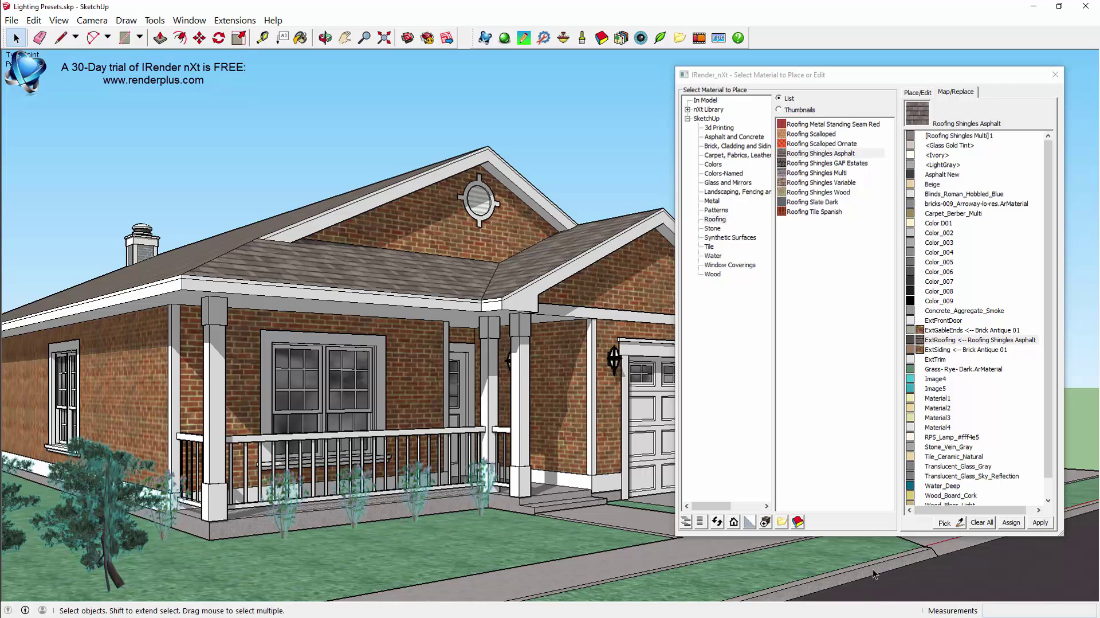
left_click(798, 522)
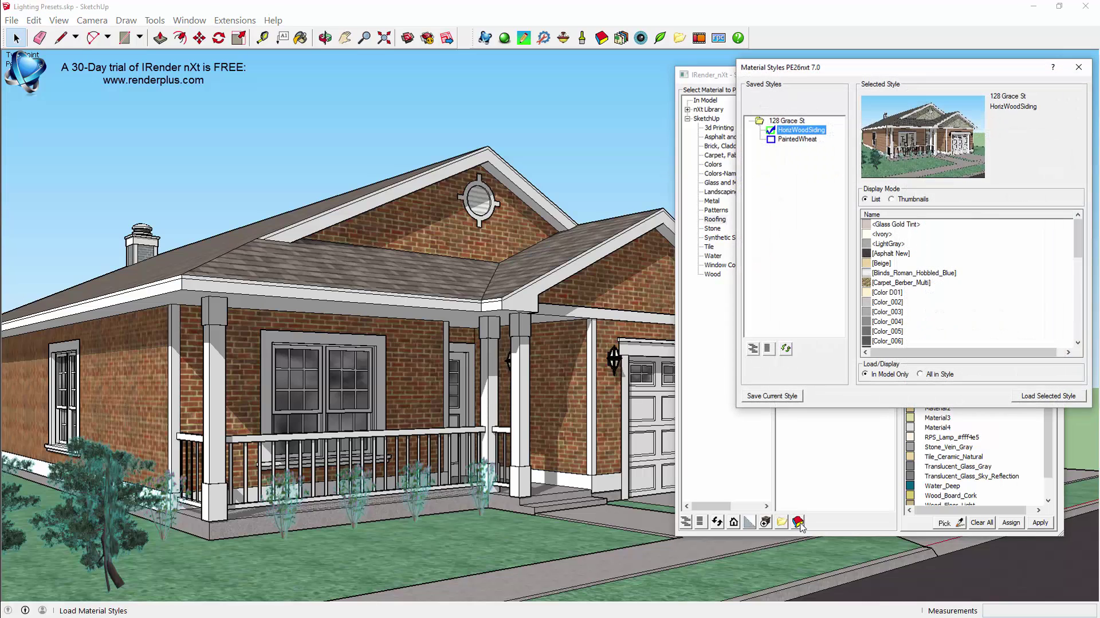
left_click(788, 395)
left_click_drag(110, 119, 76, 119)
left_click_drag(4, 127, 18, 129)
type("Bre")
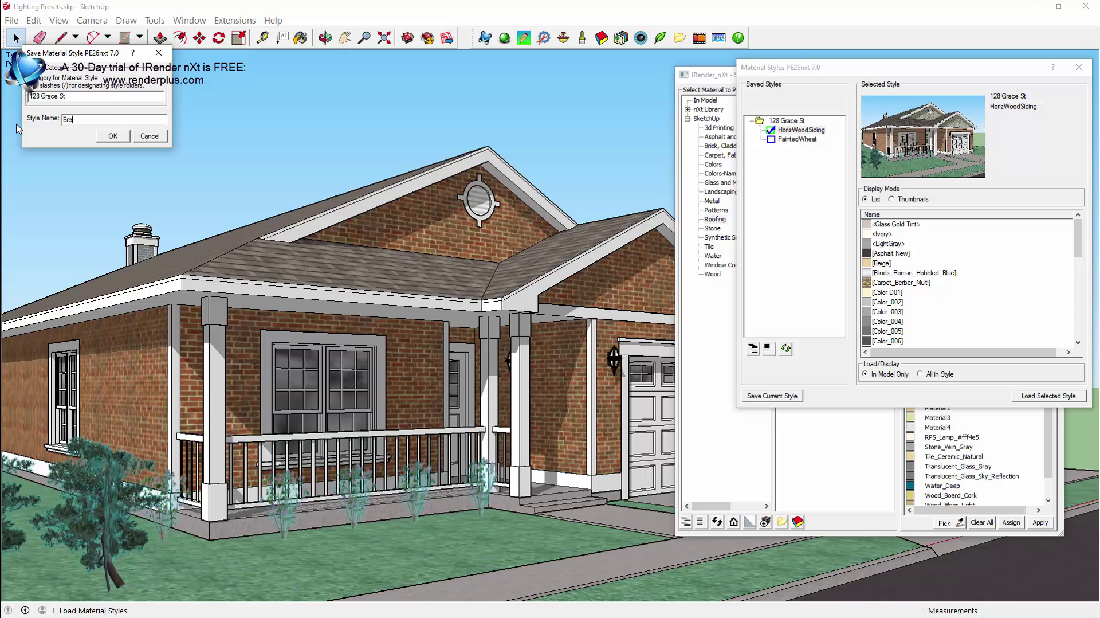
type("ckVeneer")
left_click(113, 136)
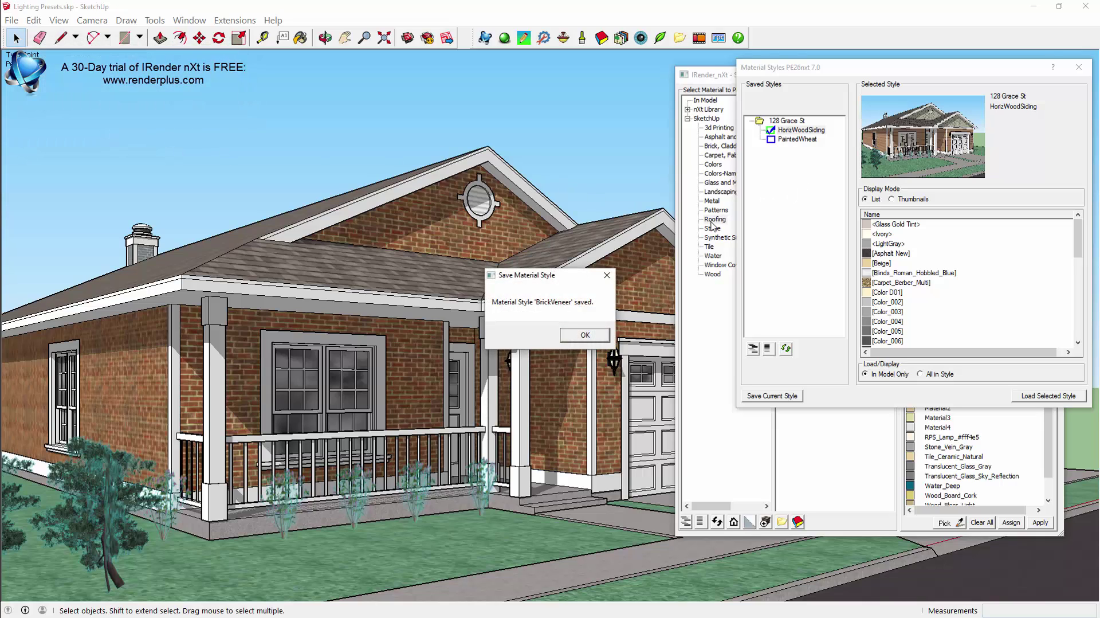
left_click(593, 337)
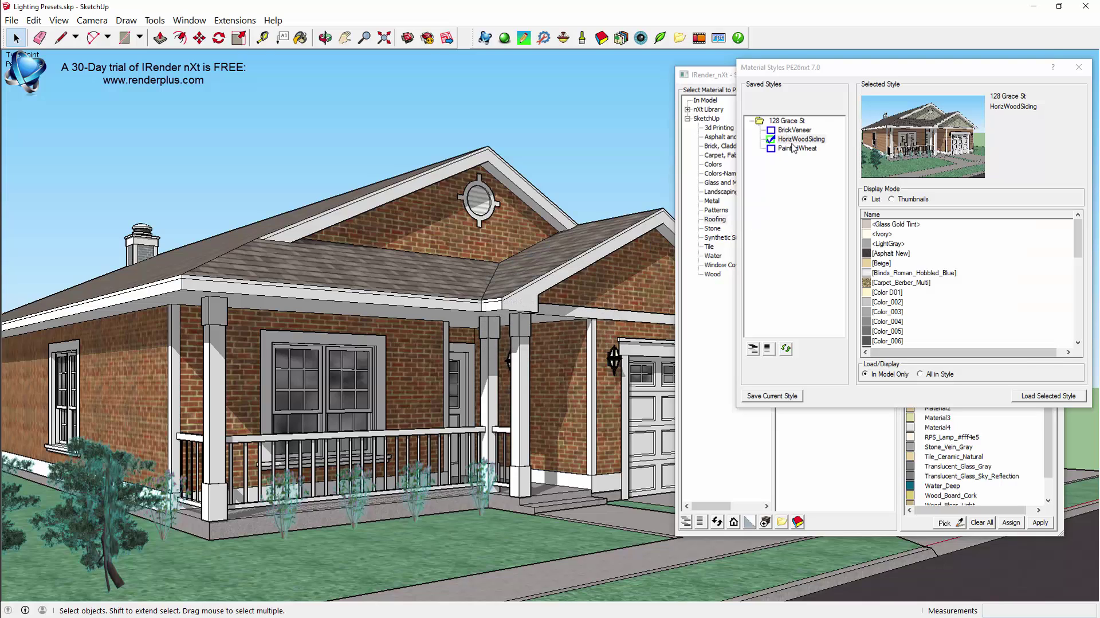
Step: Load HorizWoodSiding, then PaintedWheat, then the new BrickVeneer style onto the house
left_click(1049, 396)
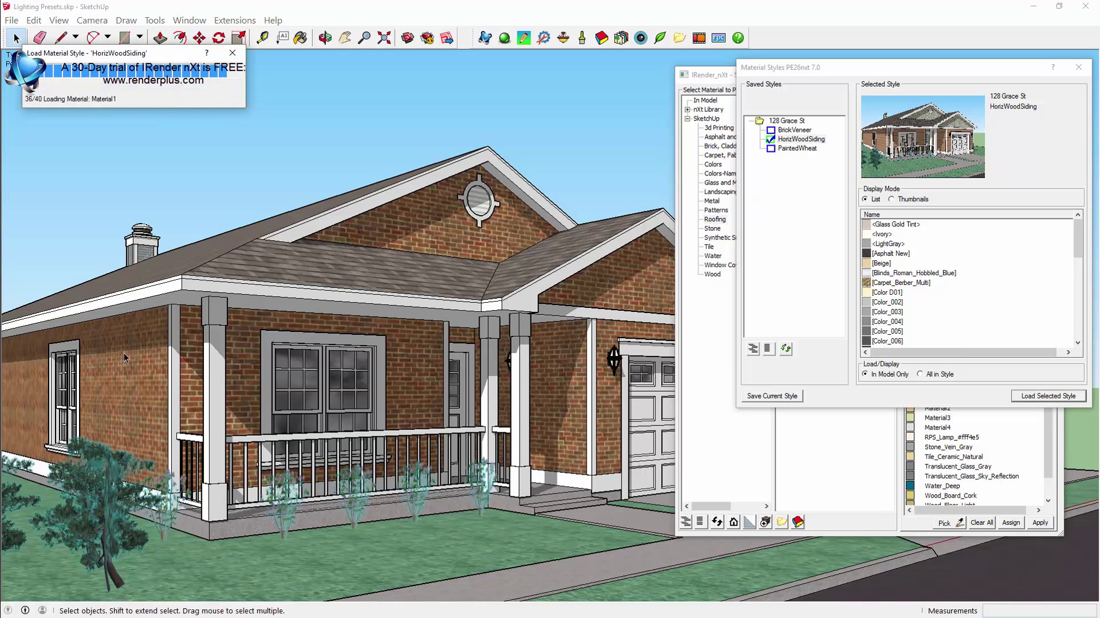
left_click(794, 148)
left_click(1030, 395)
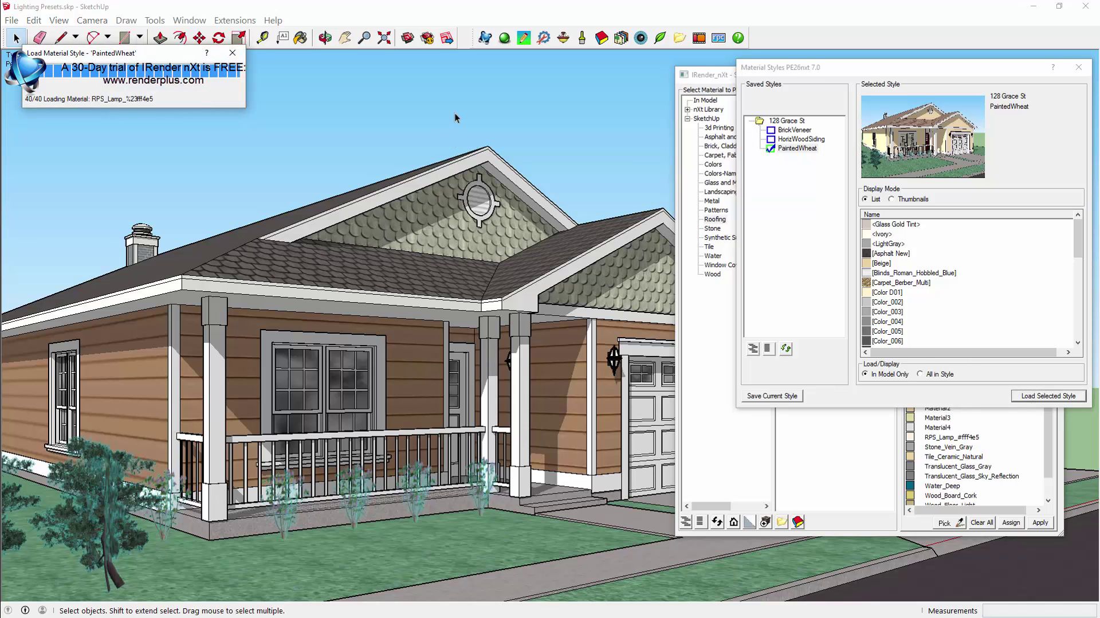
left_click(795, 130)
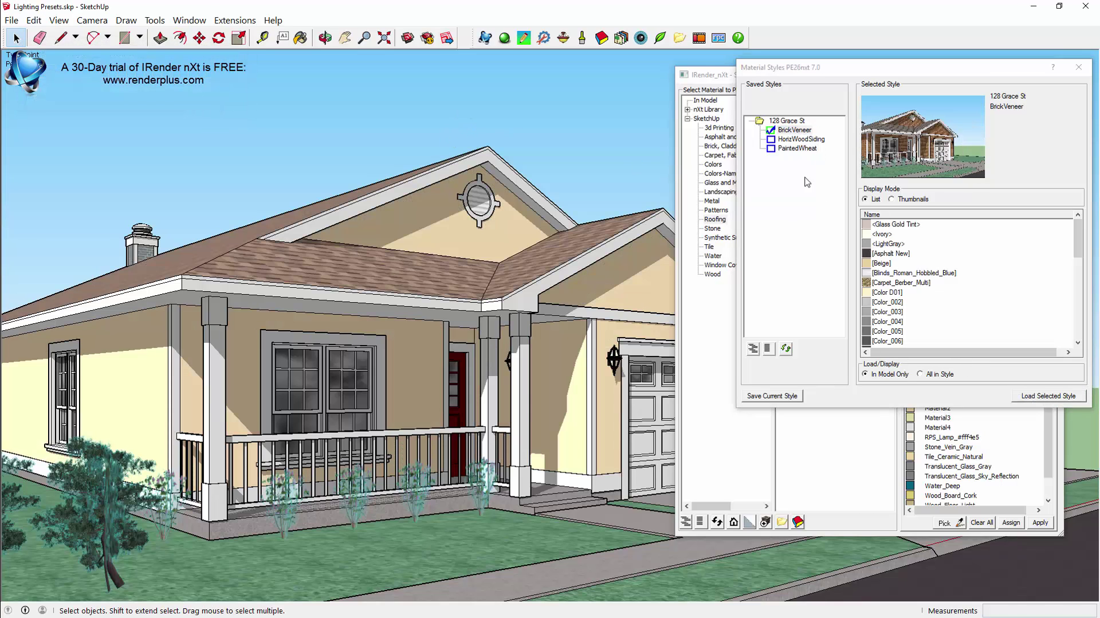
left_click(1025, 397)
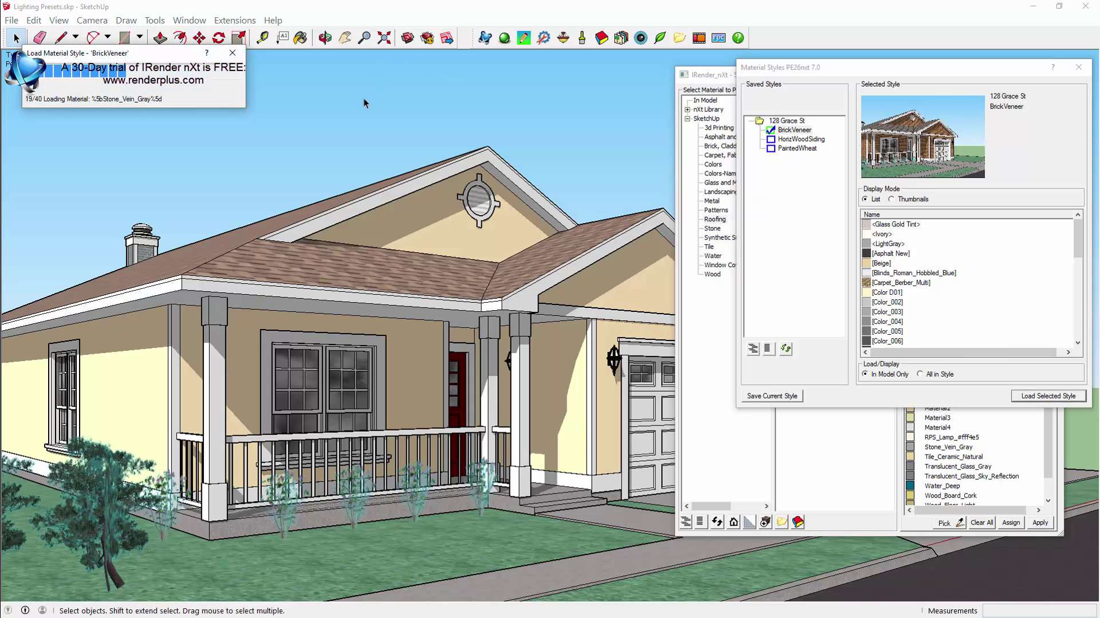